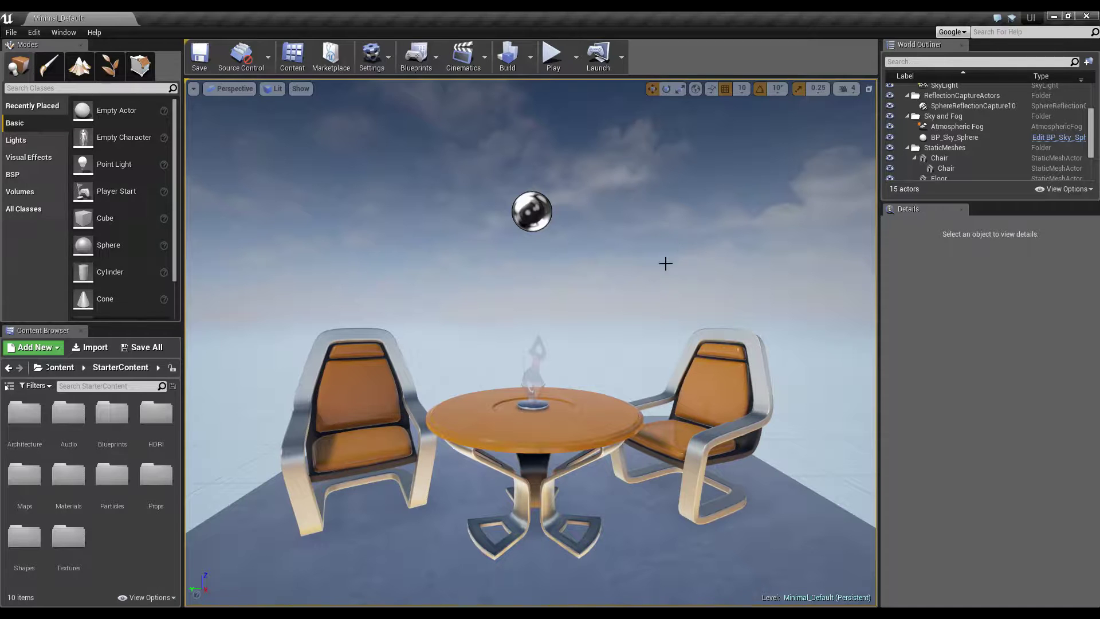
Step: Examine the table and chairs in the perspective viewport by moving, panning and turning the camera around them
left_click_drag(531, 344, 401, 232)
right_click_drag(613, 256, 705, 349)
middle_click_drag(613, 257, 636, 186)
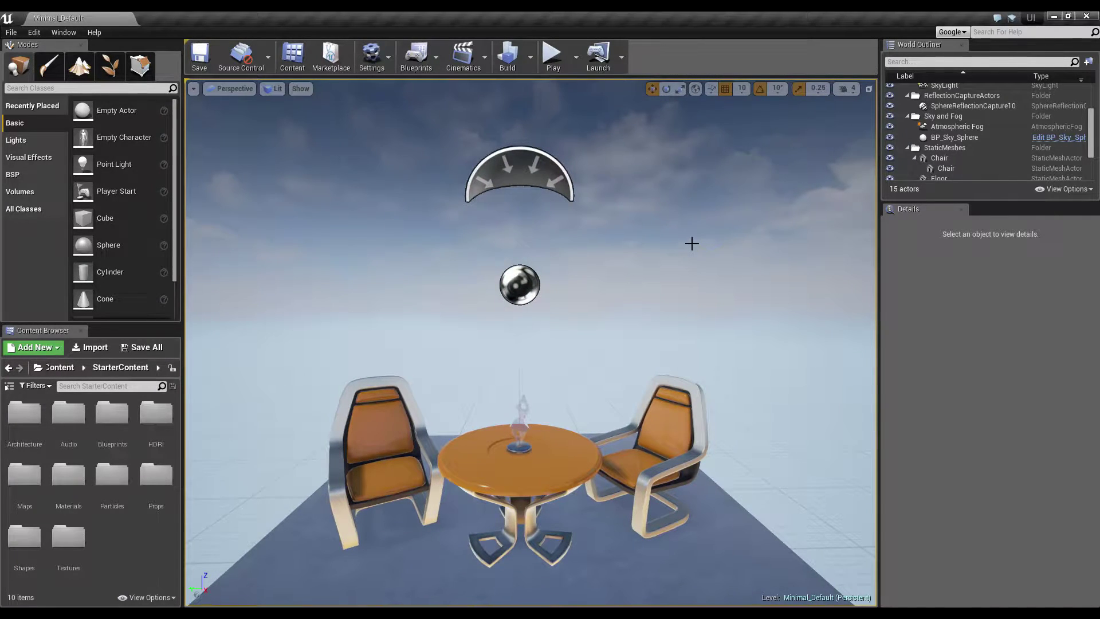
middle_click_drag(691, 244, 716, 219)
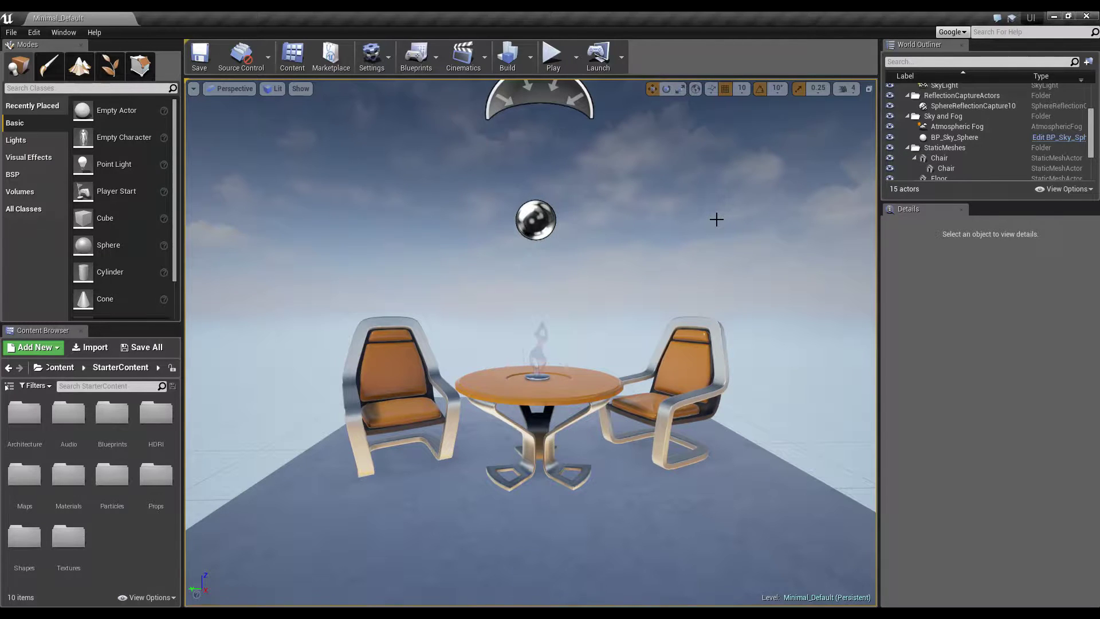
mouse_move(716, 219)
middle_mouse_down()
mouse_move(731, 218)
mouse_move(722, 211)
middle_mouse_up()
mouse_move(721, 211)
right_mouse_down()
mouse_move(735, 221)
mouse_move(725, 205)
right_mouse_up()
mouse_move(725, 205)
left_mouse_down()
mouse_move(725, 172)
mouse_move(724, 227)
left_mouse_up()
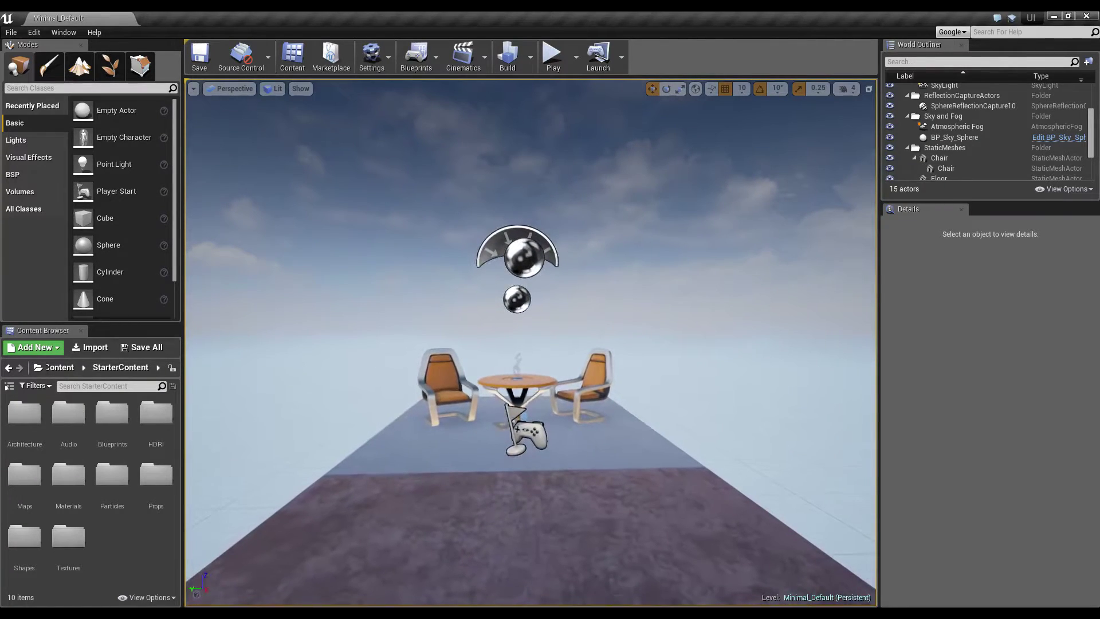
Step: Fly the camera sideways, forward, down and up in front of the table and chairs
key("a")
key("d")
key("a")
key("w")
right_click_drag(725, 196, 725, 189)
key("q")
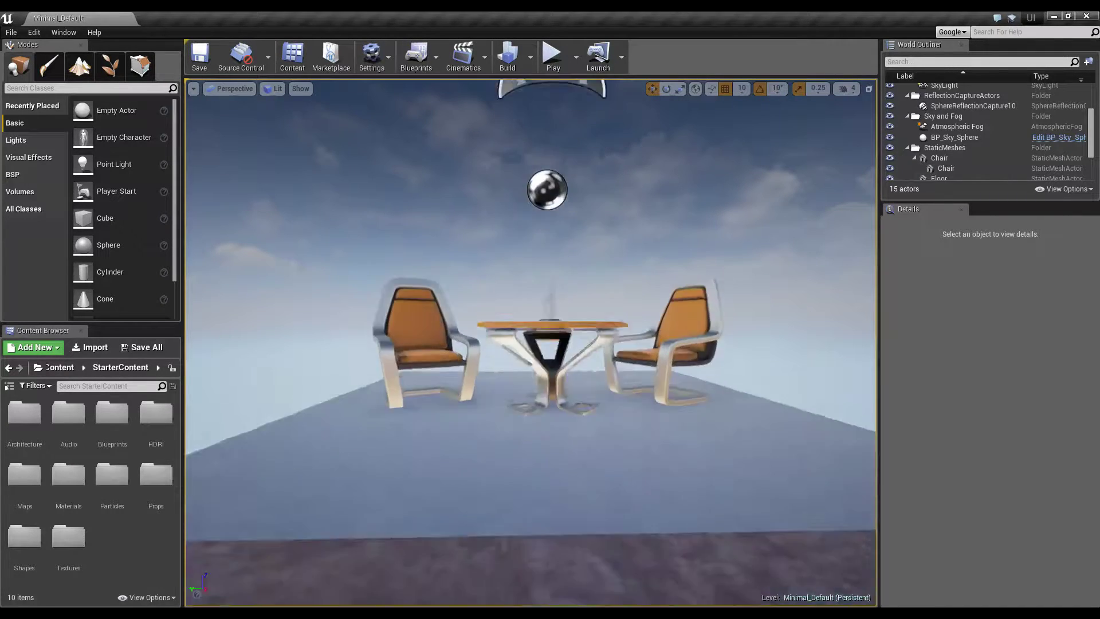
key("e")
right_click_drag(725, 192, 785, 189)
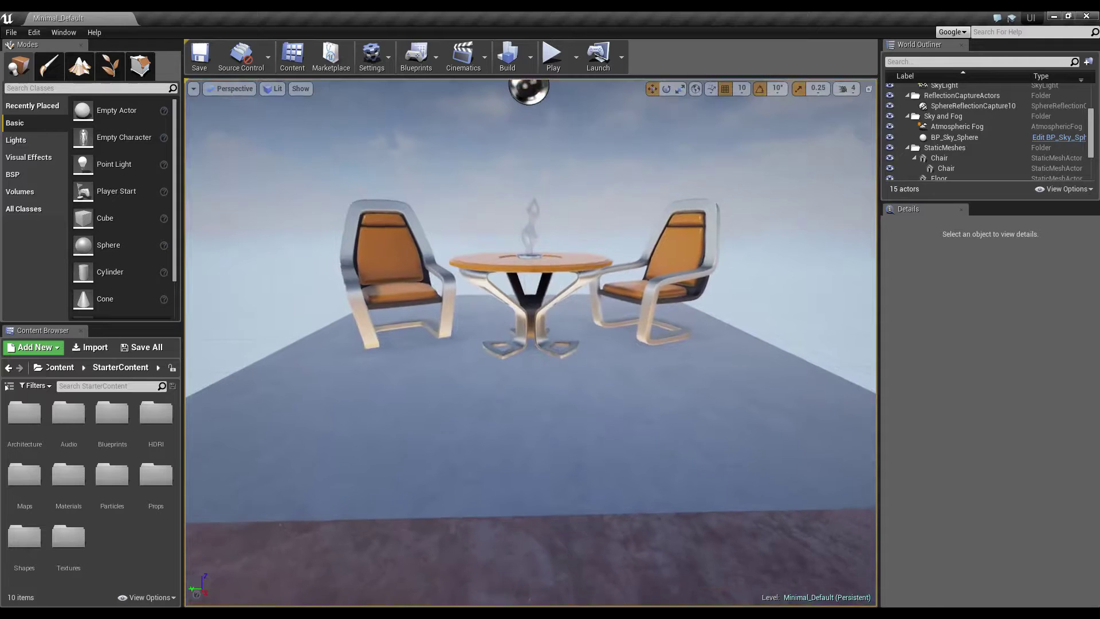
Step: Check the viewport's camera speed setting and fly around the table and chairs at speed 4
left_click(846, 95)
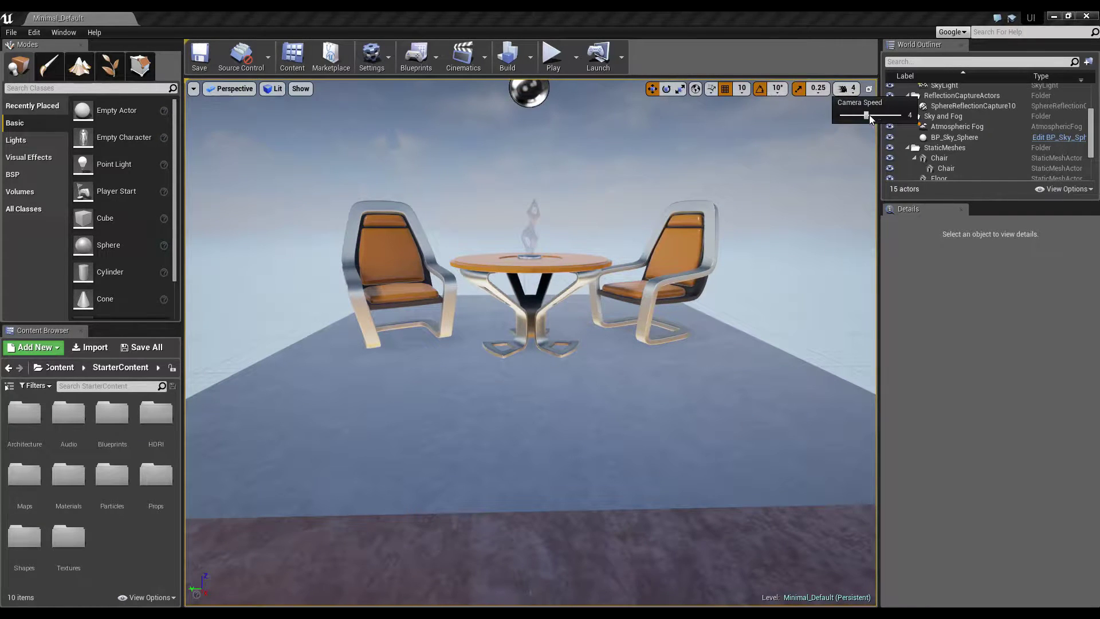
key("s")
right_click_drag(785, 189, 785, 189)
key("a")
key("d")
key("w")
key("s")
key("w")
Step: Set the viewport's camera speed to 8 and fly back and forth through the level
left_click(783, 121)
left_click(846, 90)
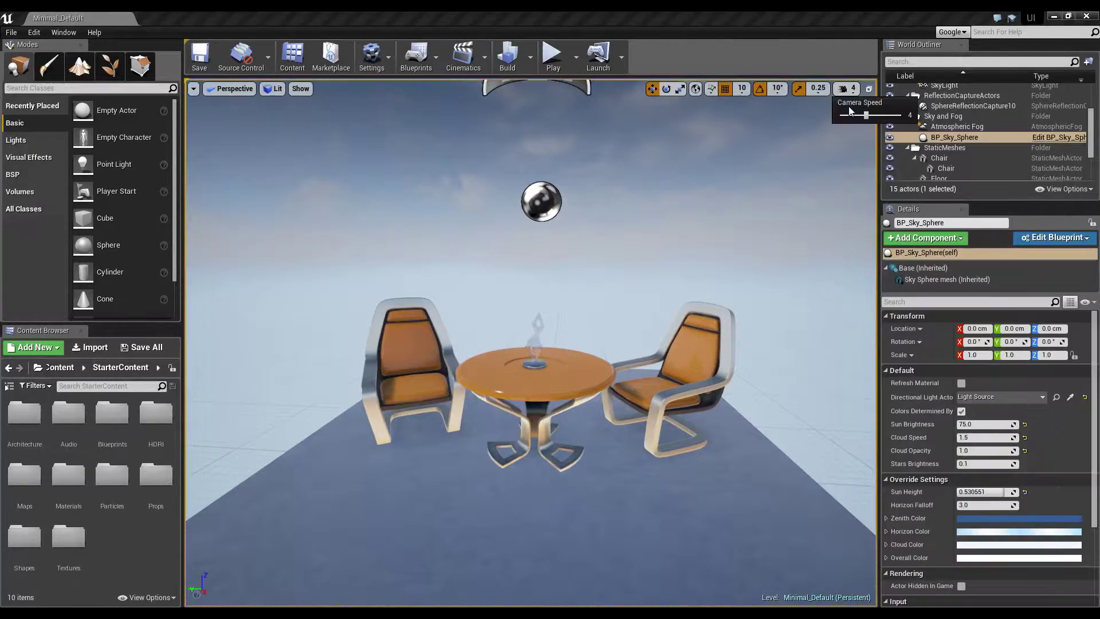
key("f")
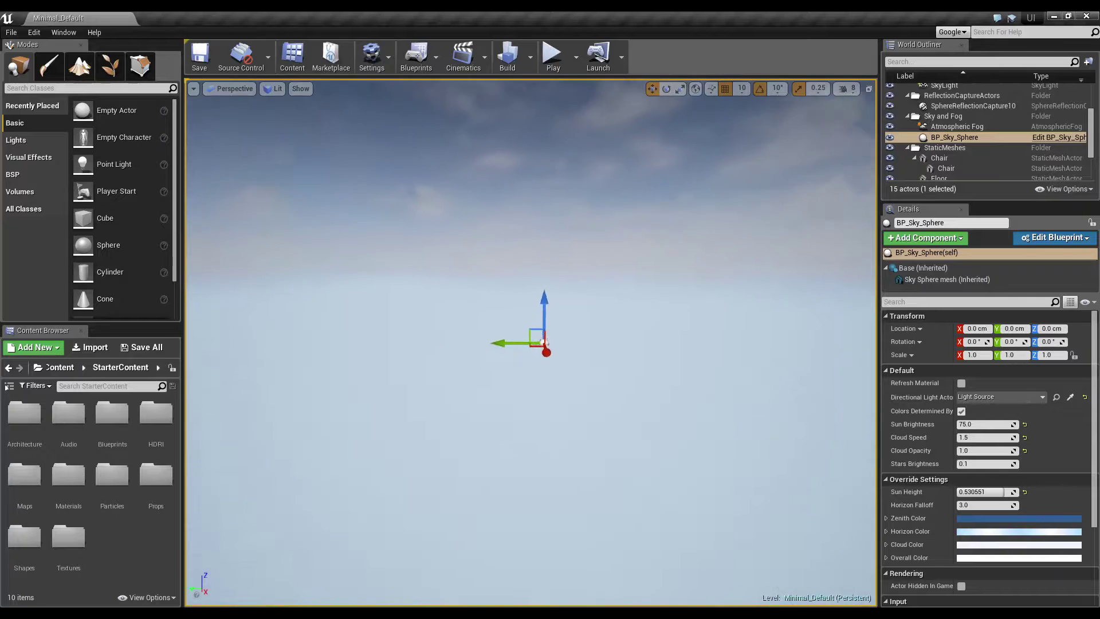
key("w")
right_click_drag(785, 189, 785, 189)
key("s")
key("w")
key("s")
key("w")
Step: Orbit around the level, then fly far back to view the whole floor from a distance
left_click_drag(567, 234, 527, 244, "alt")
scroll(560, 235, "down", 1)
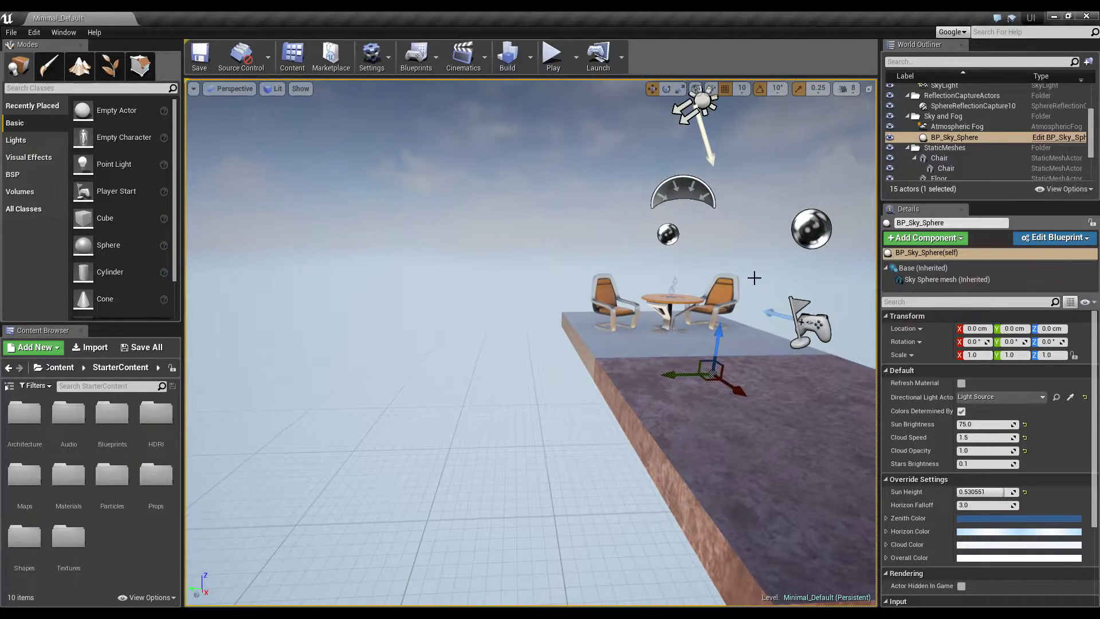
scroll(753, 250, "up", 2)
left_click_drag(754, 251, 770, 275)
key("a")
right_click_drag(770, 275, 819, 248)
key("w")
key("s")
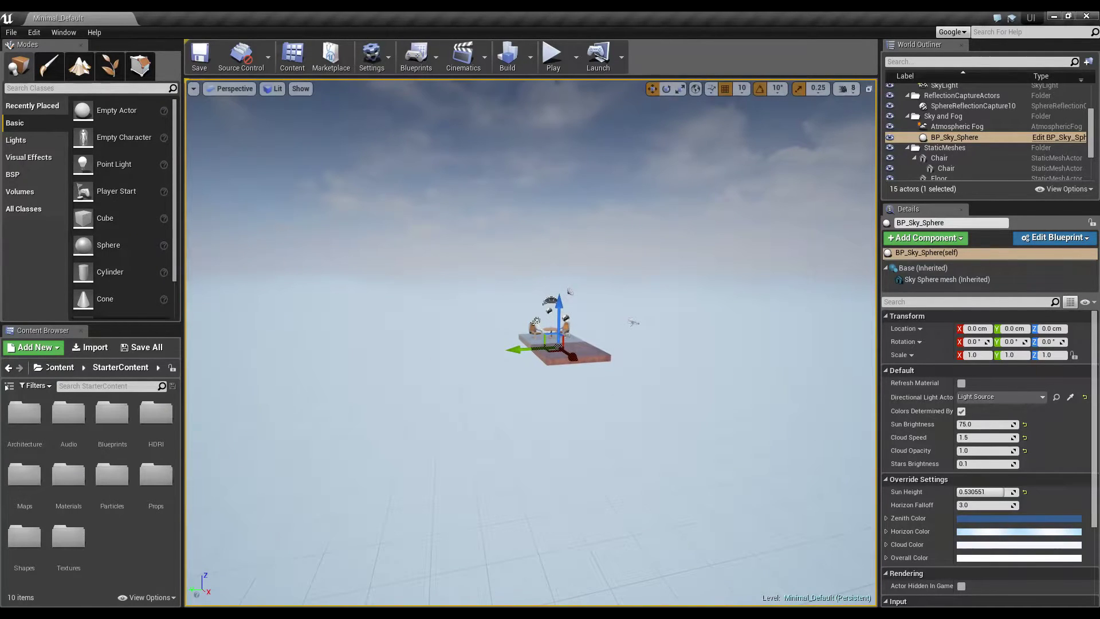
Step: Lower the viewport's camera speed to 4 and fly toward the table and chairs
left_click(844, 88)
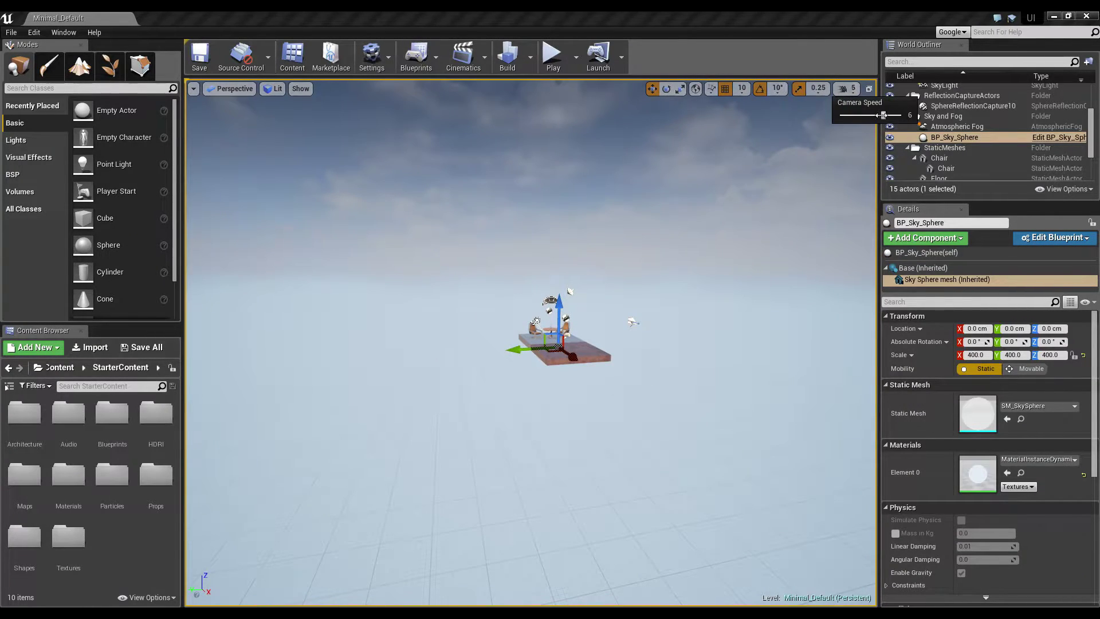
right_click_drag(701, 177, 671, 197)
left_click(853, 89)
left_click(865, 115)
key("w")
Step: Set the viewport's camera speed to 1 and move the camera around the table and chairs
left_click(847, 90)
right_click_drag(727, 166, 695, 170)
scroll(735, 155, "down", 2)
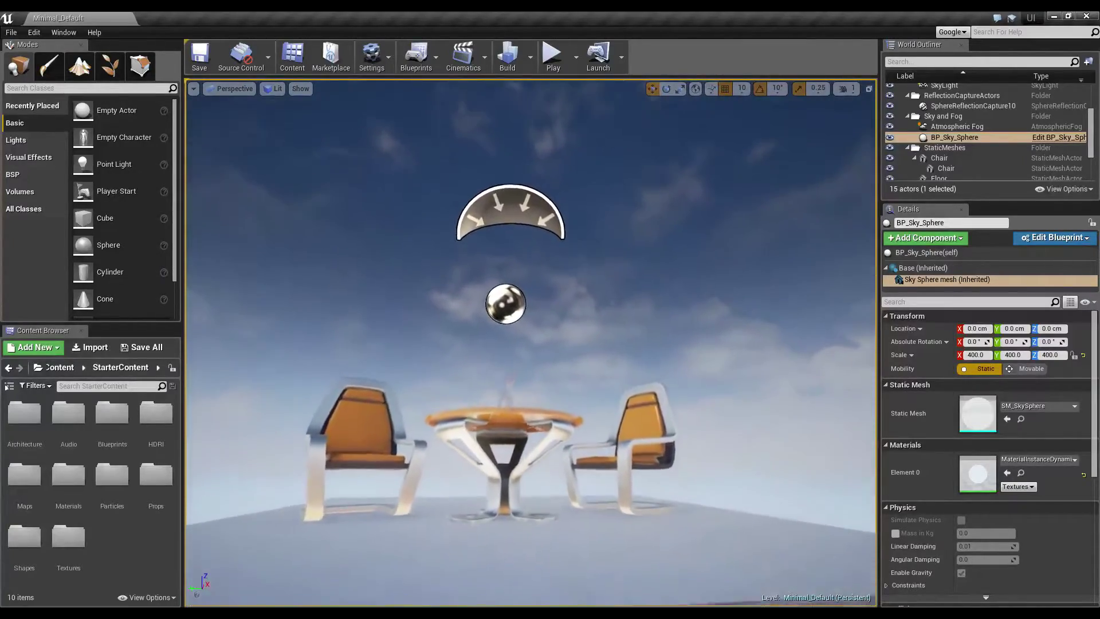
scroll(529, 344, "up", 6)
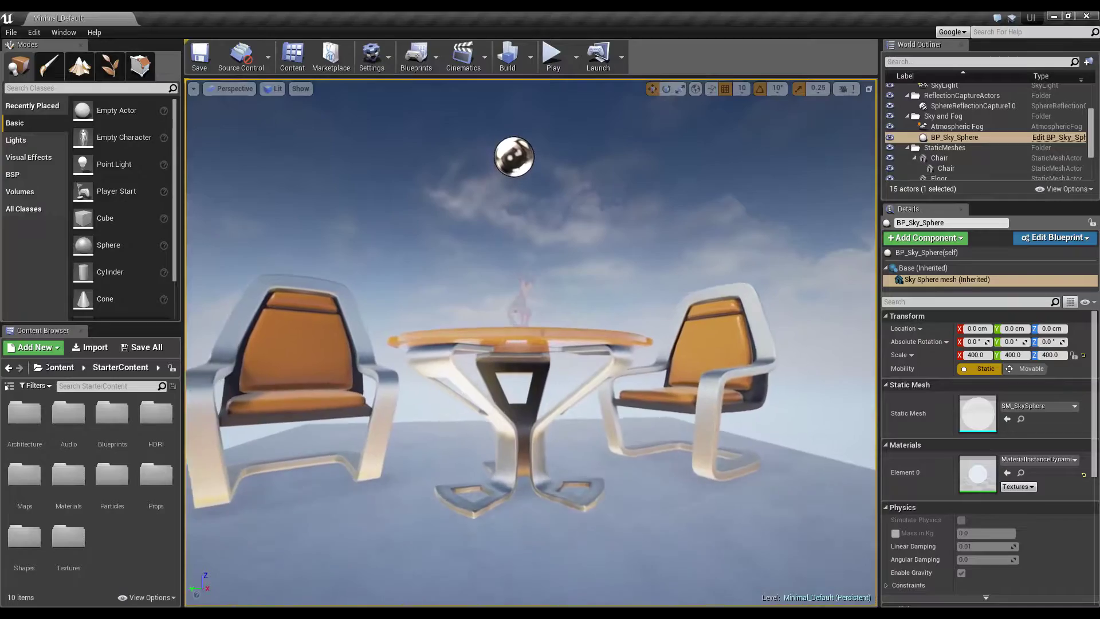
key("w")
right_click_drag(695, 171, 705, 259)
key("w")
key("s")
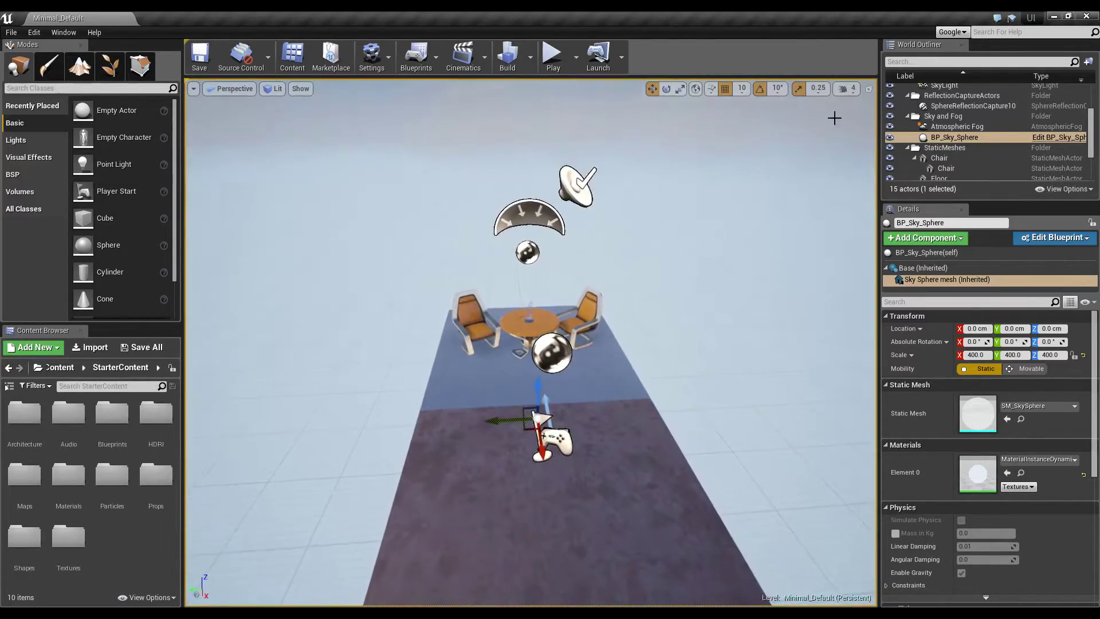
Step: Check the camera speed setting again and fly from the floor's far end up to the furniture at speed 4
left_click(846, 89)
right_click_drag(745, 135, 721, 124)
key("w")
key("s")
key("d")
key("w")
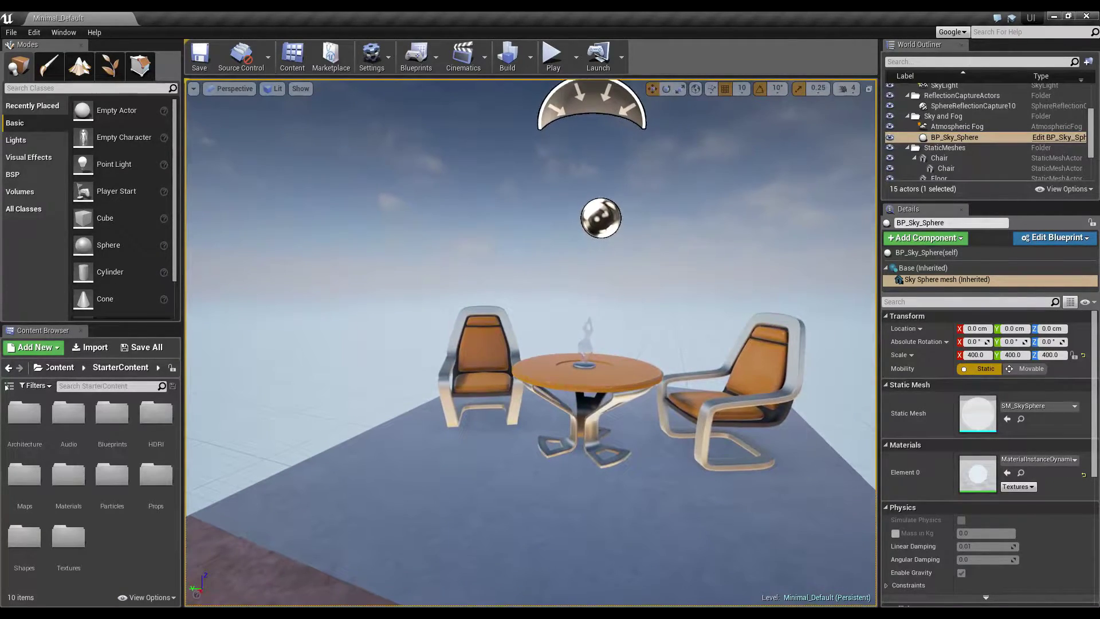
Step: Zoom in close on a chair's orange backrest and zoom back out to the whole furniture group
scroll(531, 343, "up", 10)
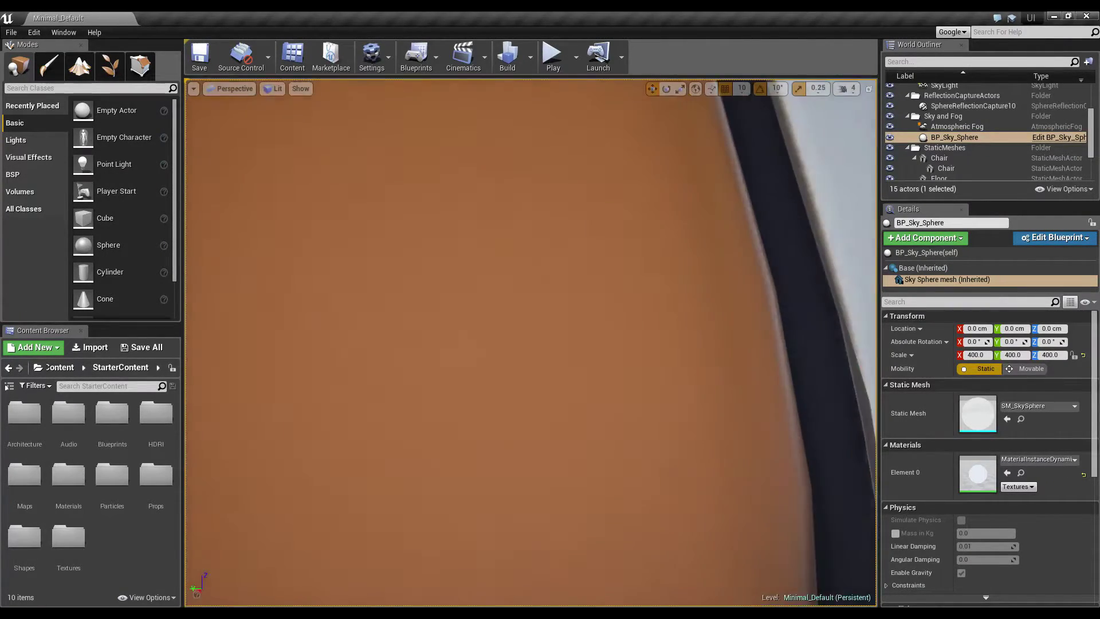
right_click_drag(530, 344, 676, 218)
scroll(530, 344, "down", 2)
scroll(509, 447, "down", 10)
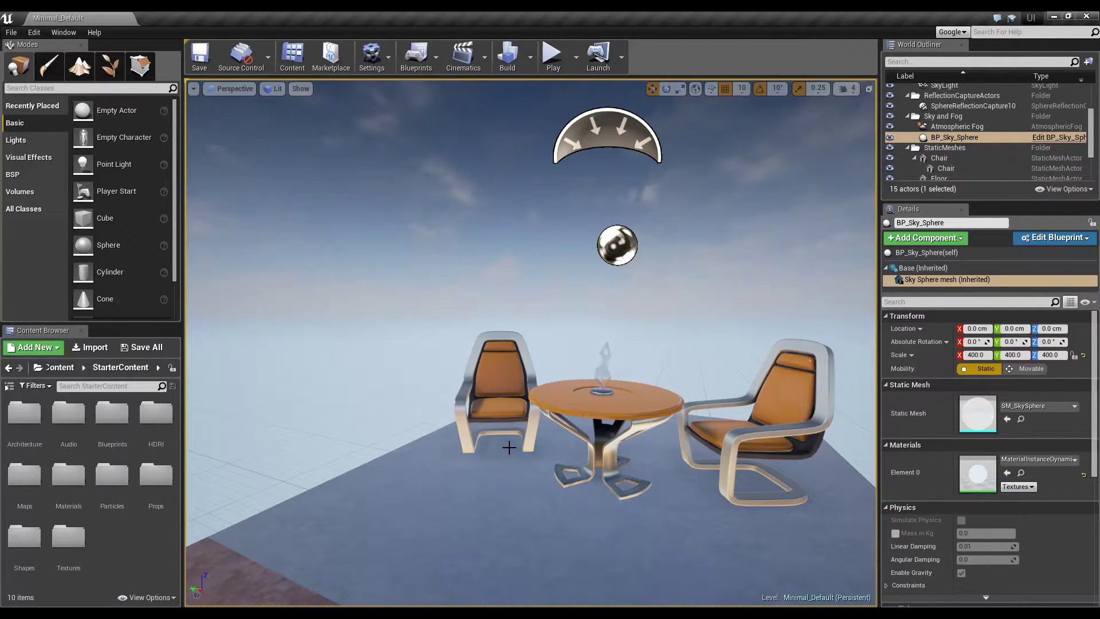
Step: Temporarily widen the camera's field of view while looking around, and fly around the level
right_click_drag(530, 344, 537, 344)
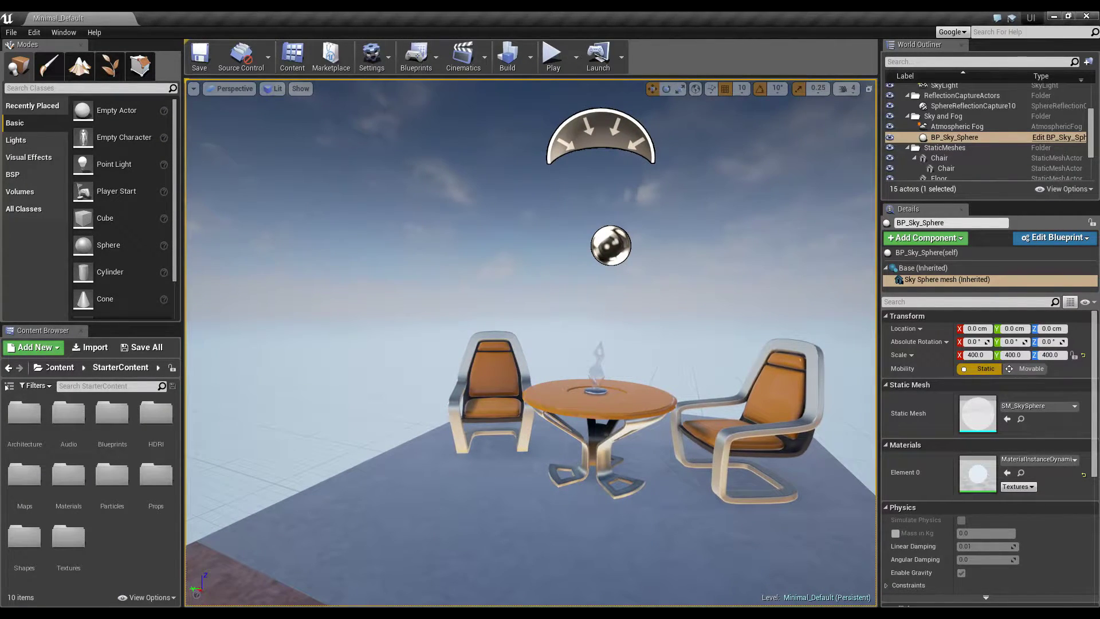
key("z")
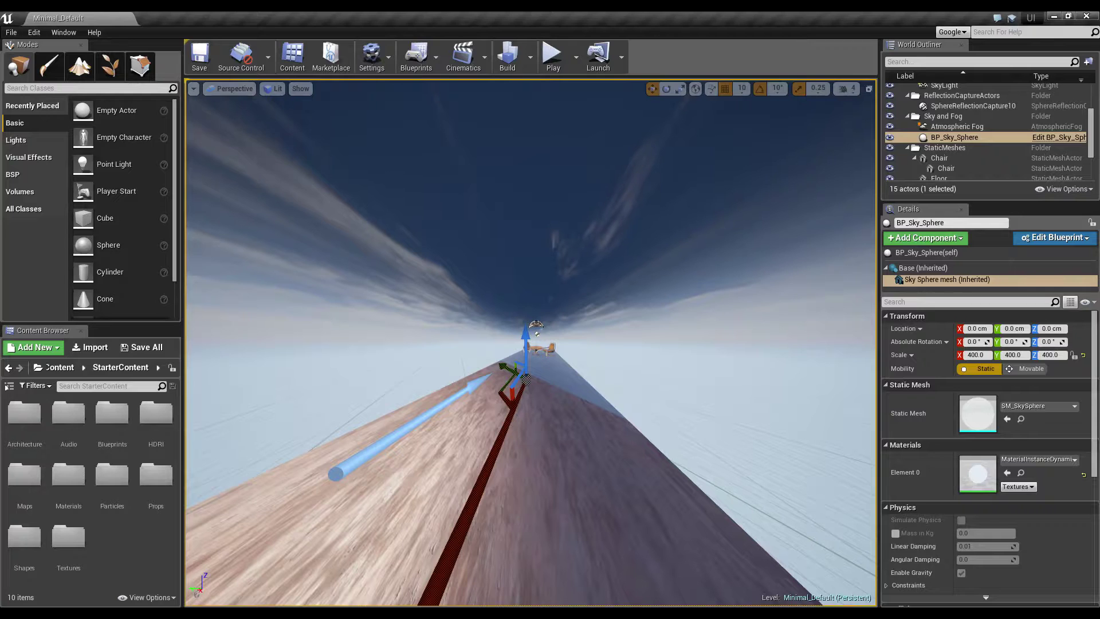
right_click_drag(508, 446, 456, 473)
key("s")
key("d")
key("w")
key("w")
key("s")
key("s")
Step: Zoom in past the table and chairs, out over the floor, and back in to the furniture
scroll(489, 242, "up", 10)
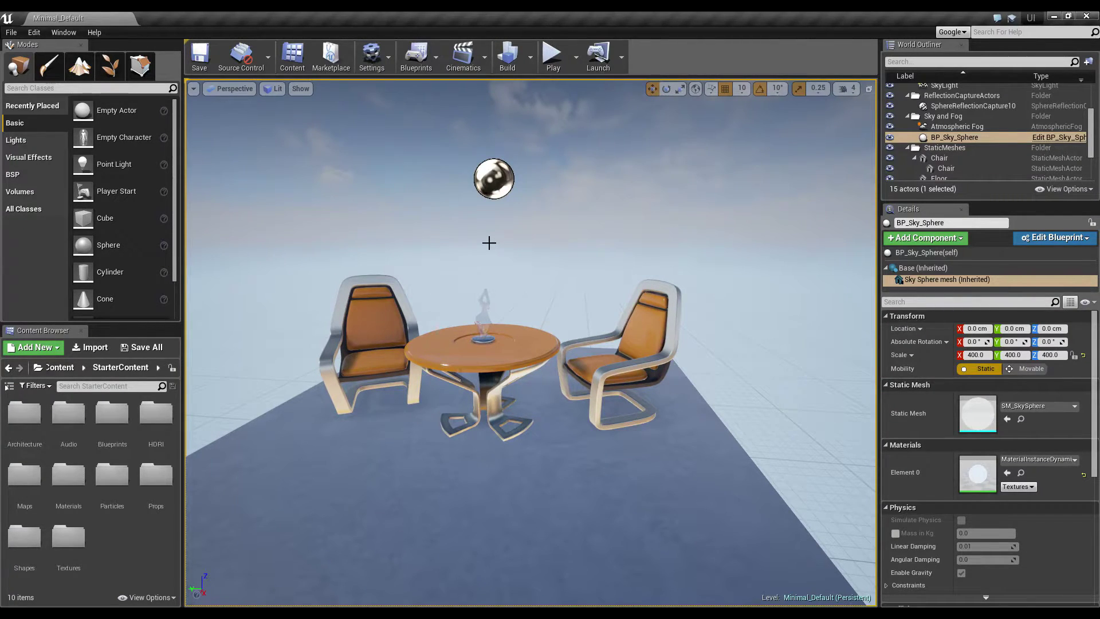
scroll(488, 243, "up", 15)
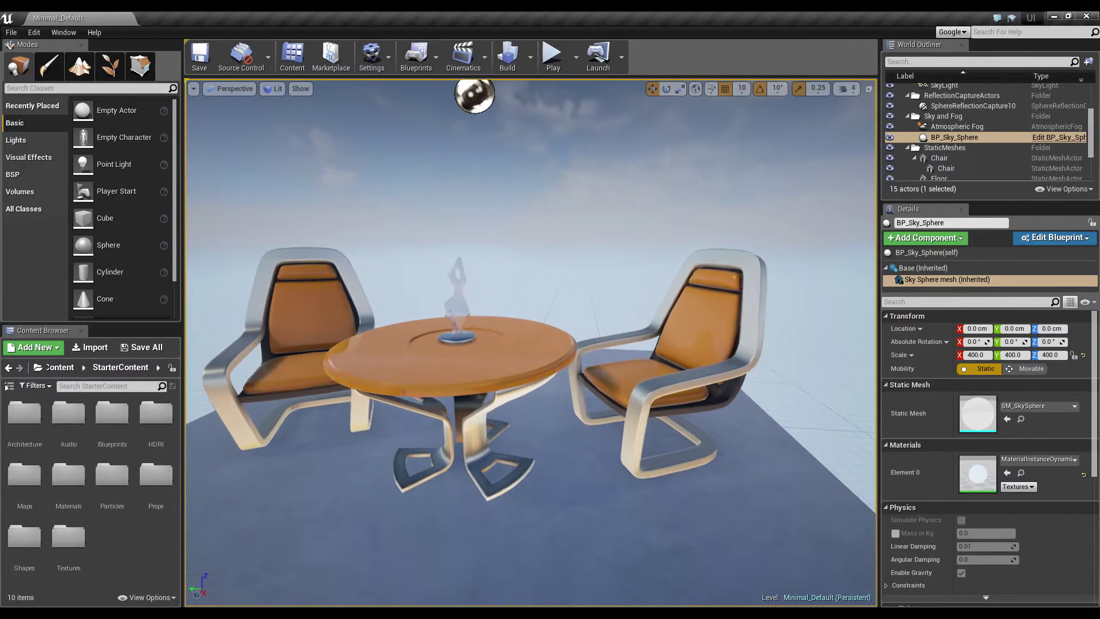
scroll(489, 243, "up", 4)
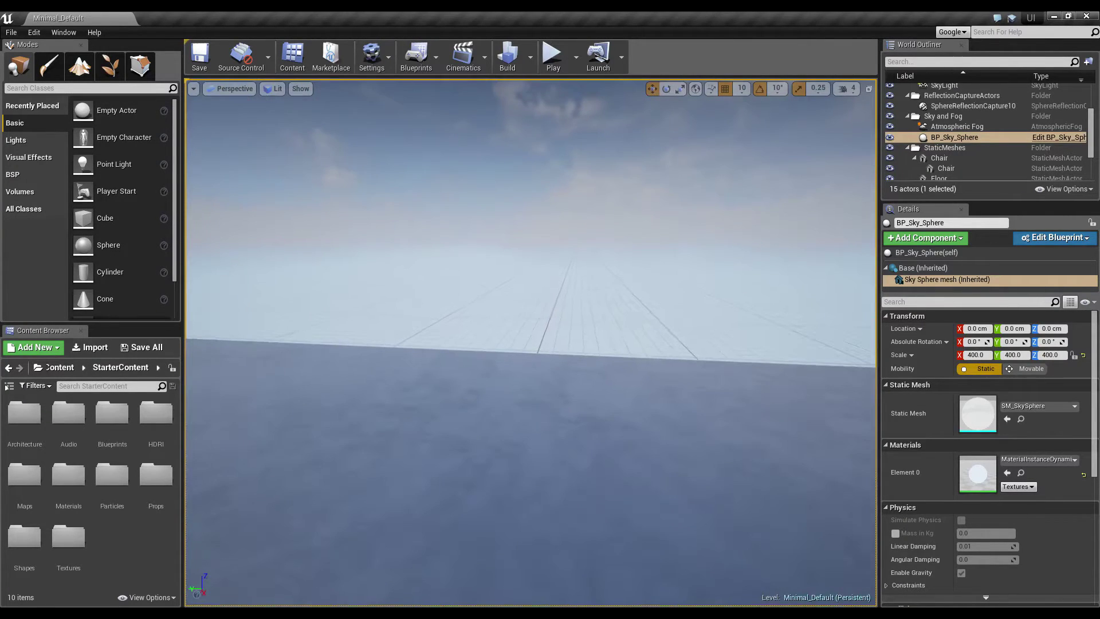
scroll(489, 243, "down", 15)
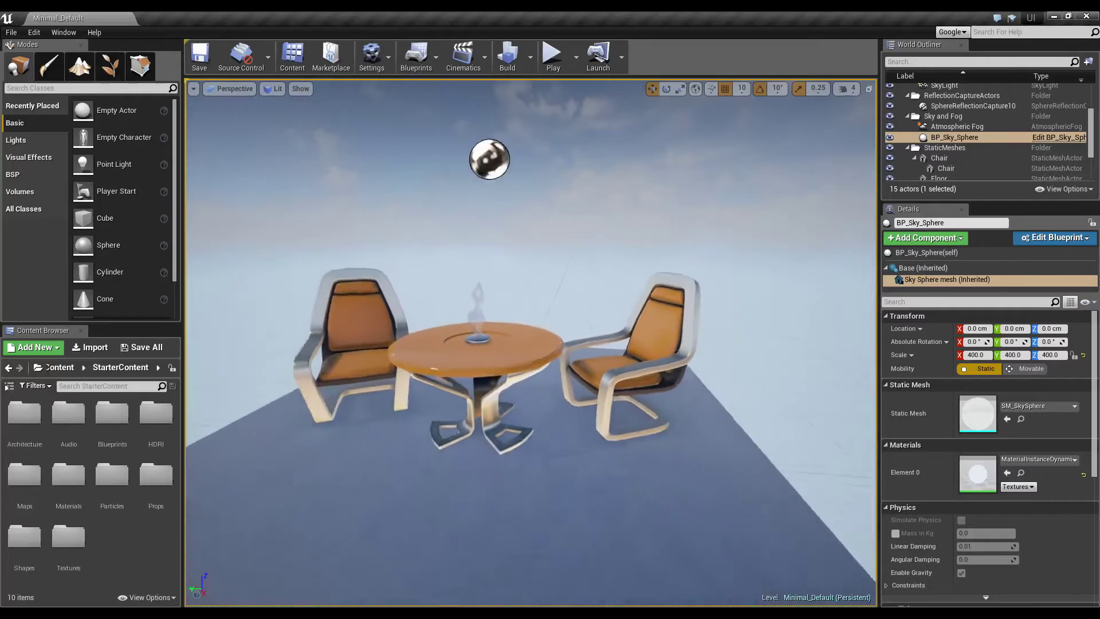
scroll(489, 243, "down", 10)
scroll(489, 243, "up", 11)
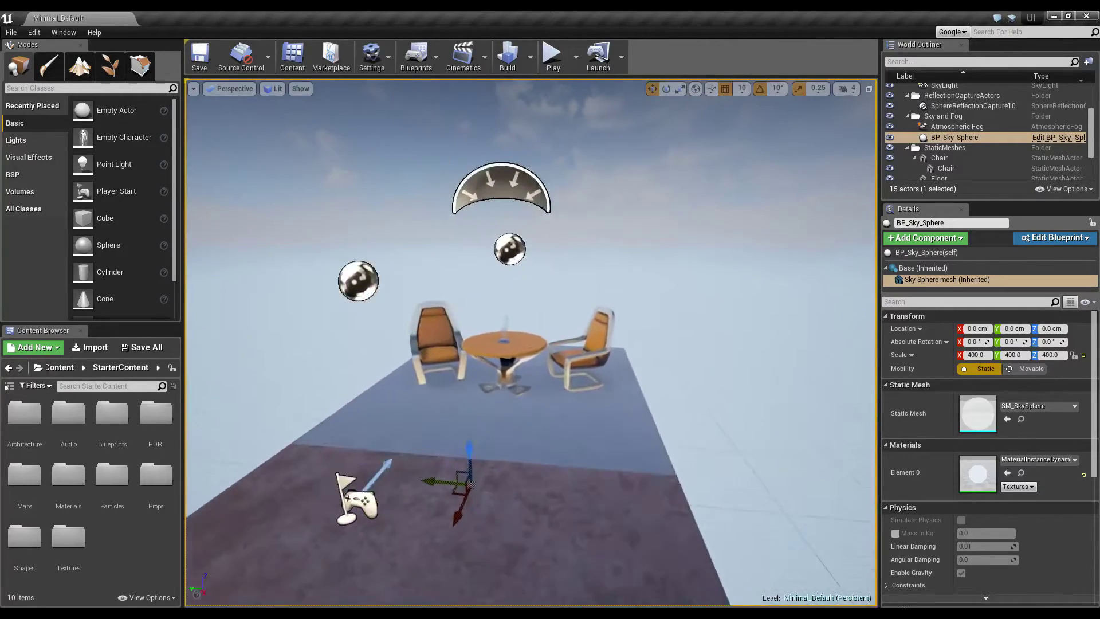
scroll(491, 247, "up", 2)
key("f")
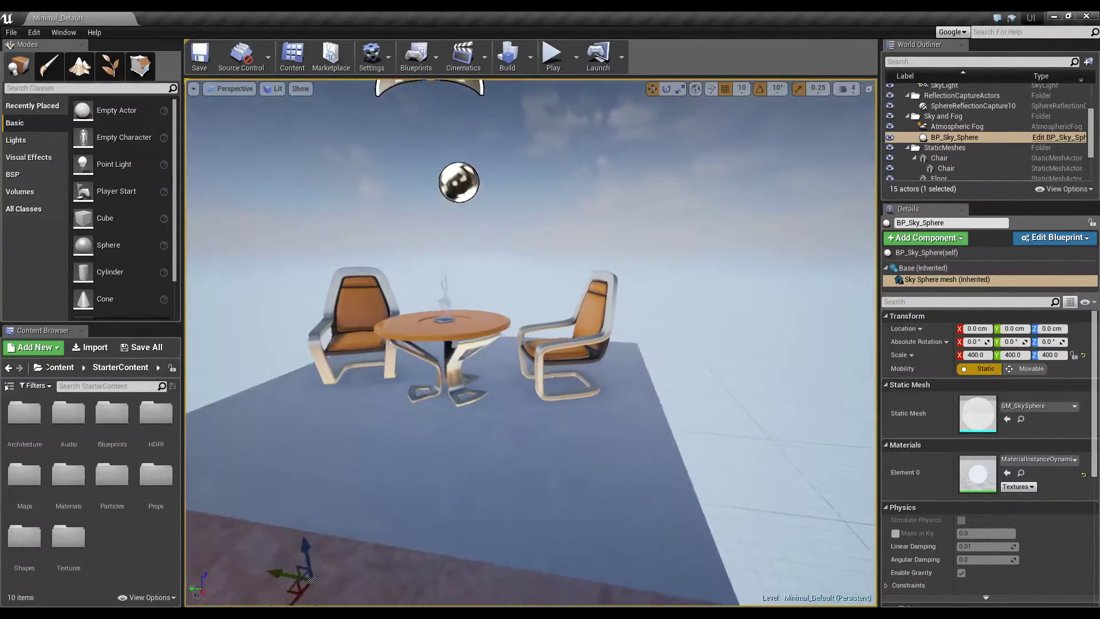
Step: Fly and turn the camera until the table and chairs are centred from the front
key("w")
right_click_drag(491, 247, 607, 255)
right_click_drag(762, 286, 724, 243)
right_click_drag(683, 297, 685, 297)
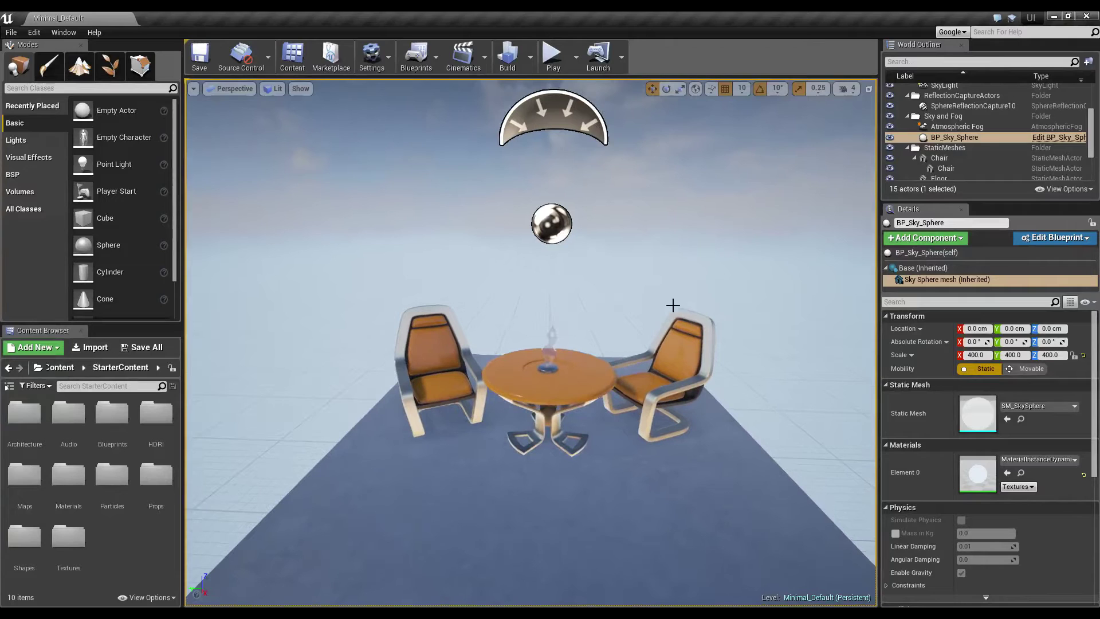
Step: Select the round table, focus the view on it, orbit around it and zoom back out
left_click(558, 401)
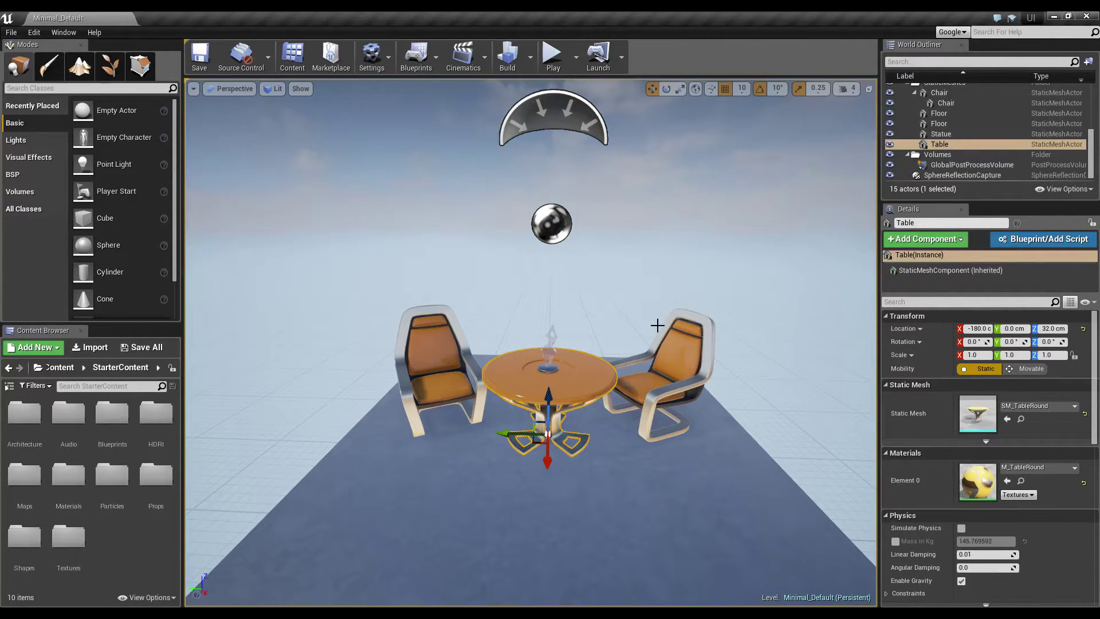
key("f")
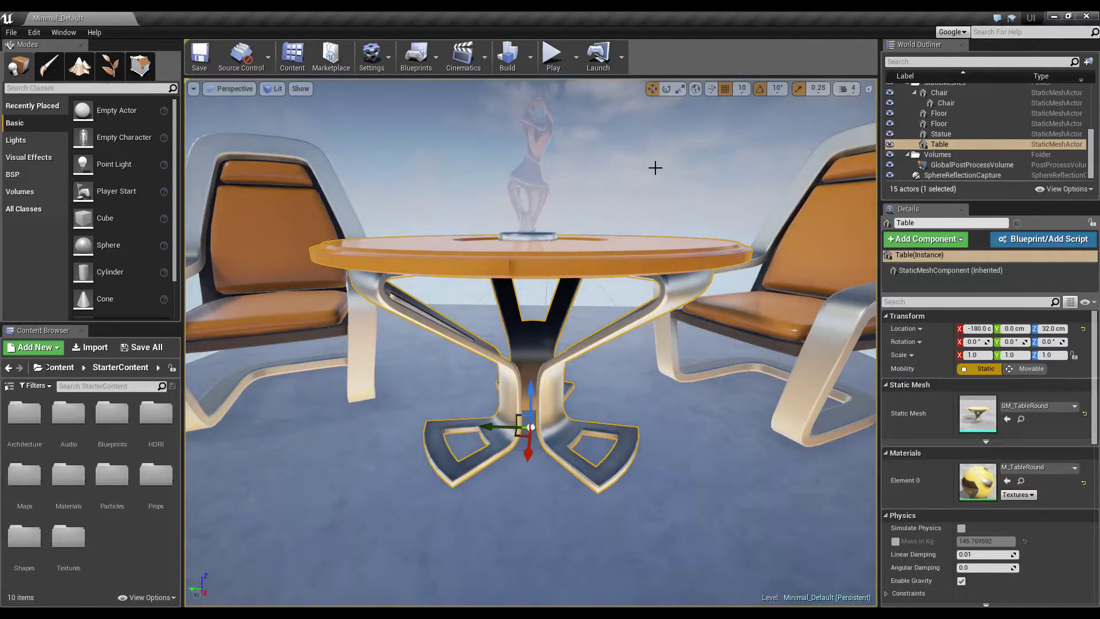
left_click_drag(703, 142, 229, 212, "alt")
left_click_drag(715, 191, 750, 171, "alt")
scroll(658, 183, "down", 6, "alt")
Step: Select the background sky sphere, then pan and turn the view above the table and chairs
left_click(569, 204)
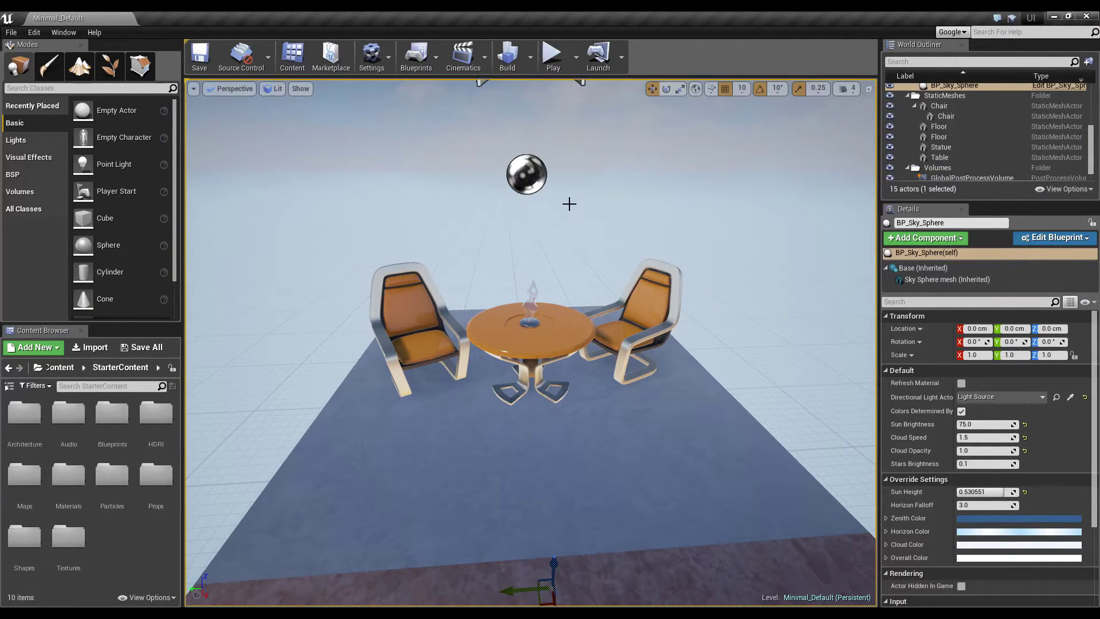
middle_click_drag(569, 204, 487, 103)
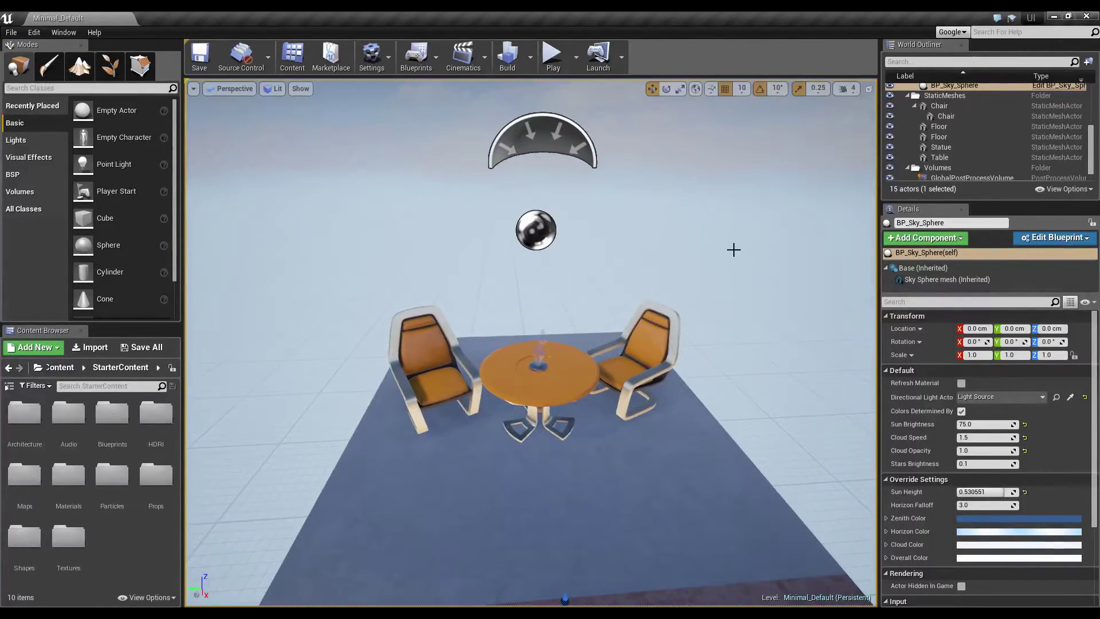
middle_click_drag(568, 204, 487, 103)
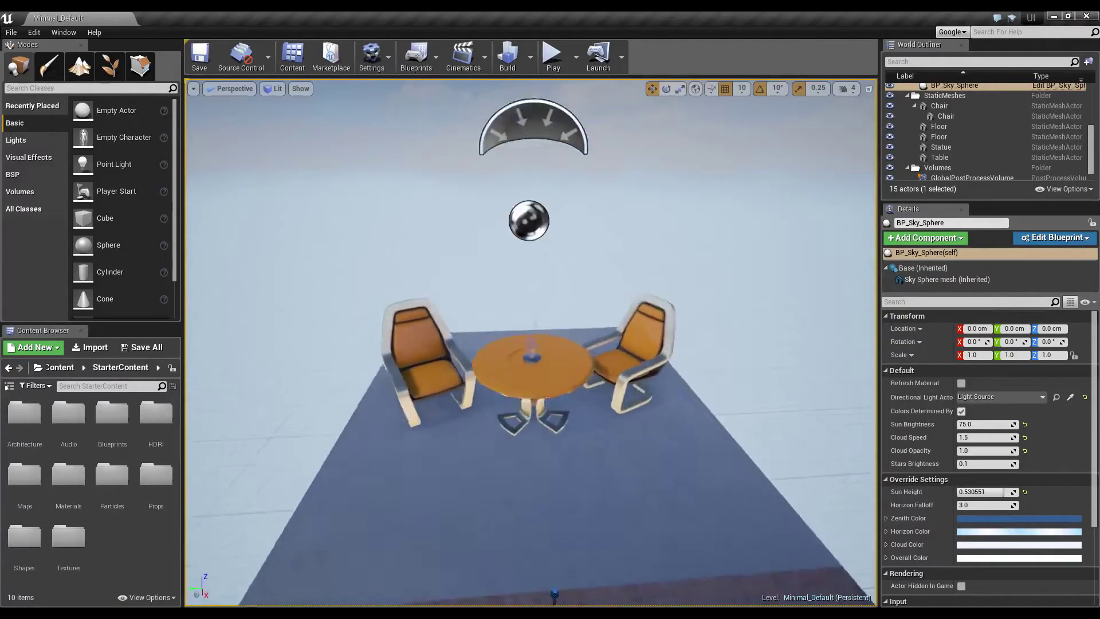
right_click_drag(739, 247, 713, 224)
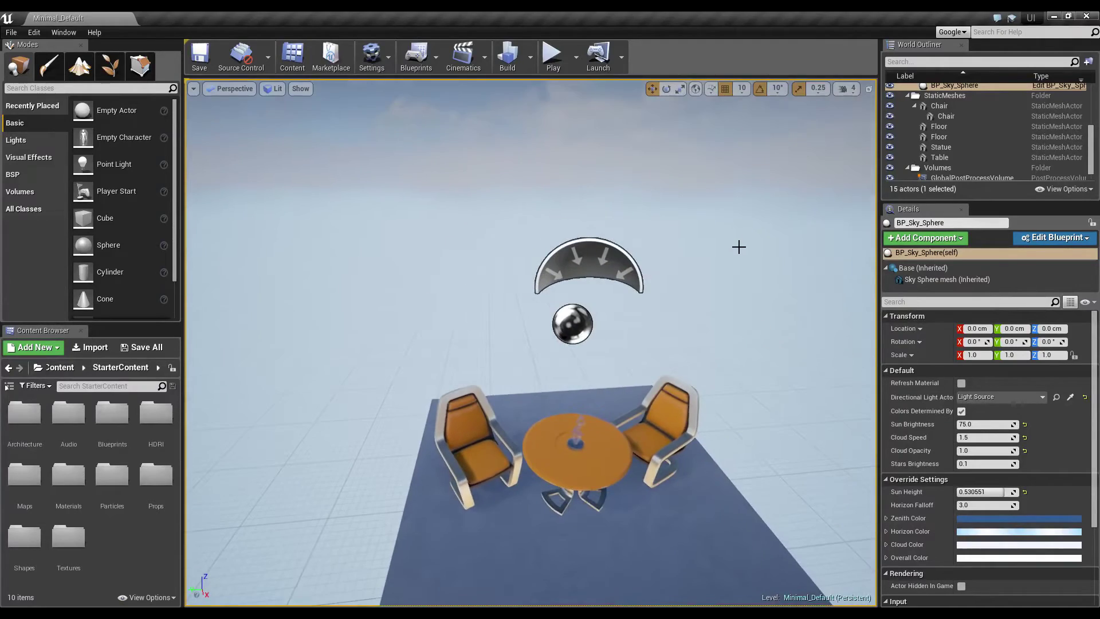
Step: Fly backward and forward over the floor and stop in front of the table and chairs
right_click_drag(675, 225, 679, 262)
key("s")
key("w")
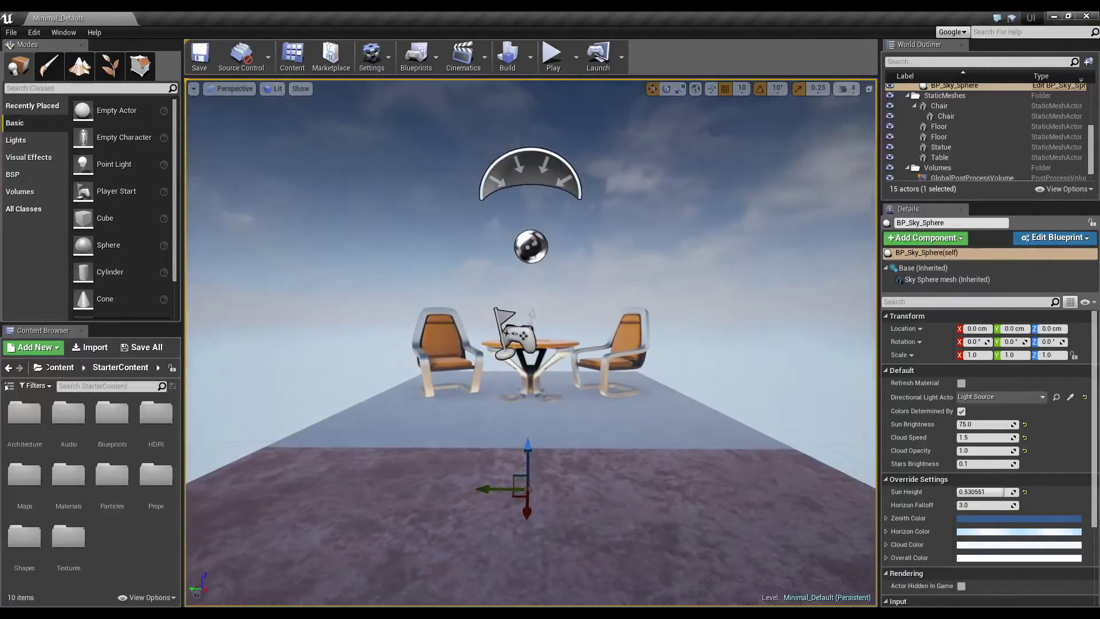
key("w")
right_click_drag(729, 150, 716, 185)
key("s")
key("w")
key("s")
key("w")
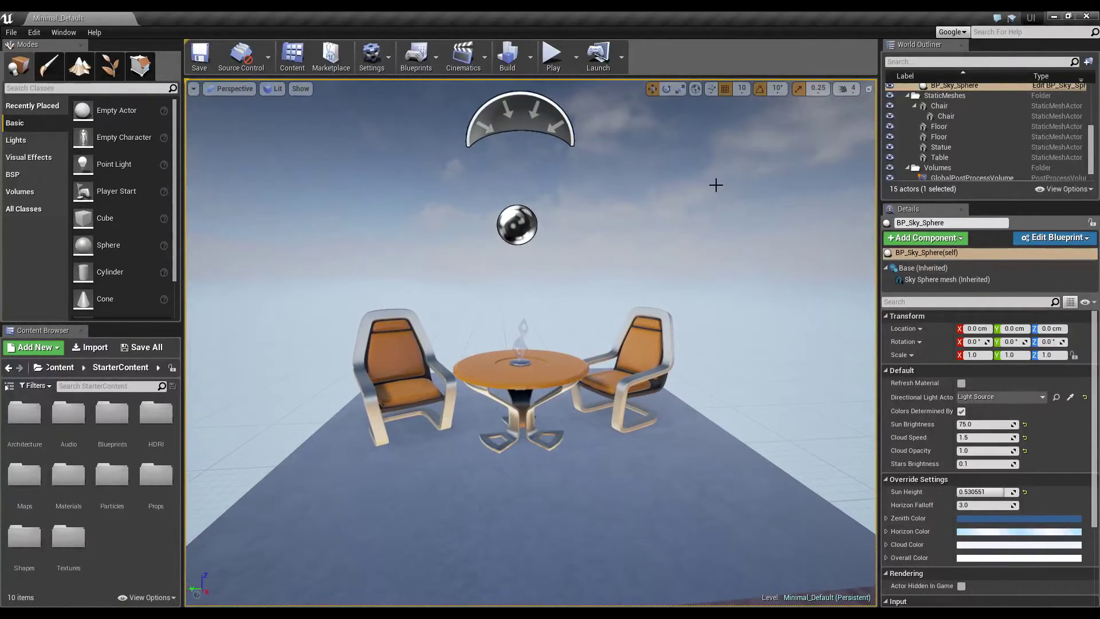